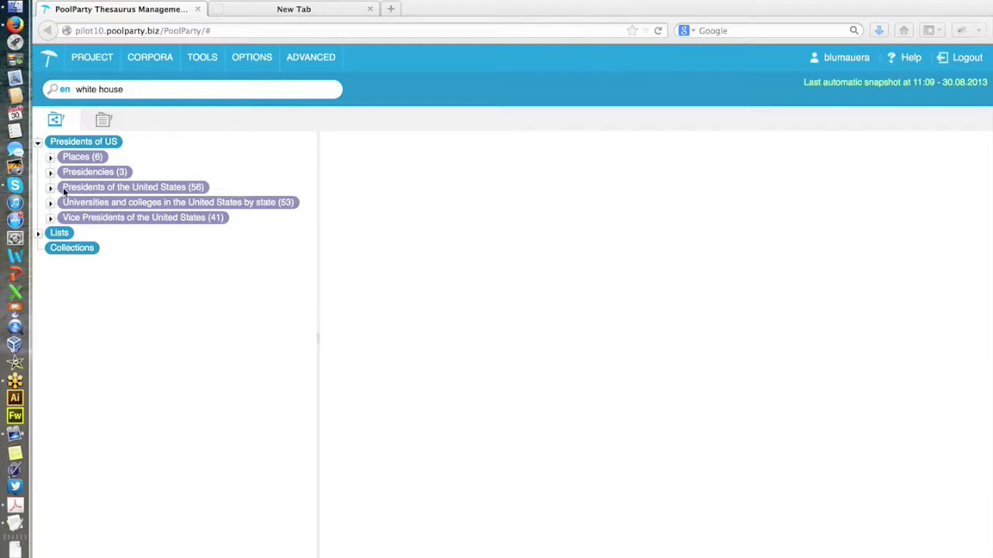
# Step: Create an English-language corpus titled "bio" under the Presidents of US project
pyautogui.click(106, 120)
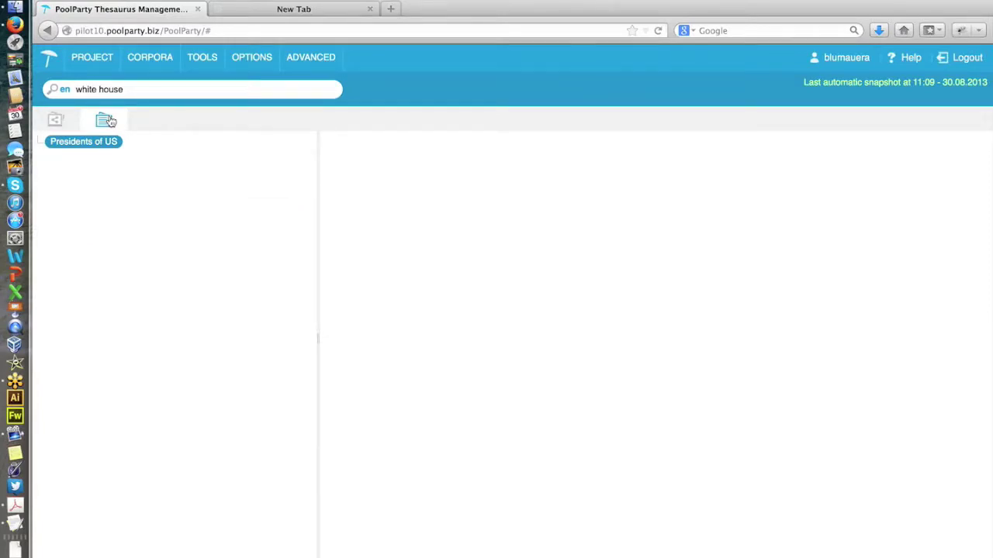
pyautogui.rightClick(91, 149)
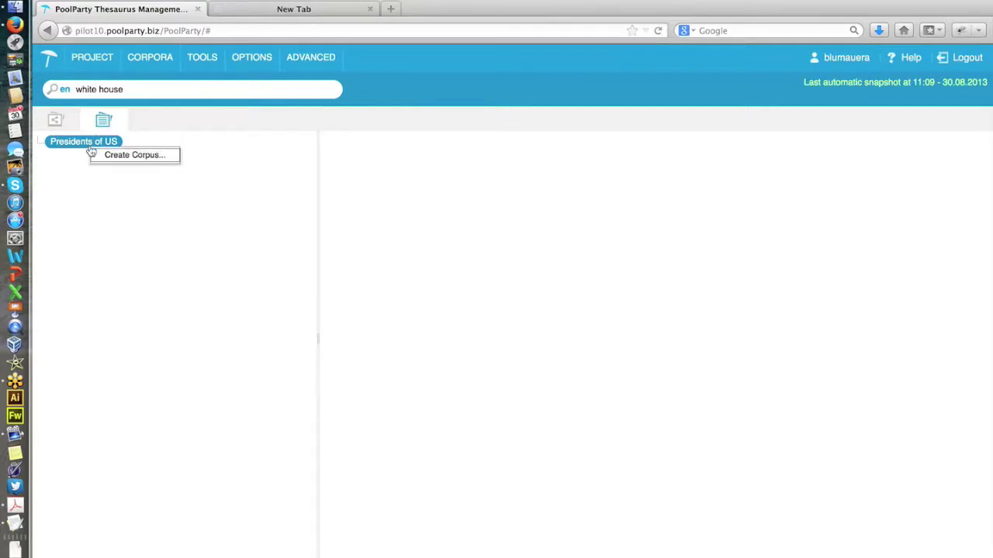
pyautogui.click(111, 155)
pyautogui.write('bios')
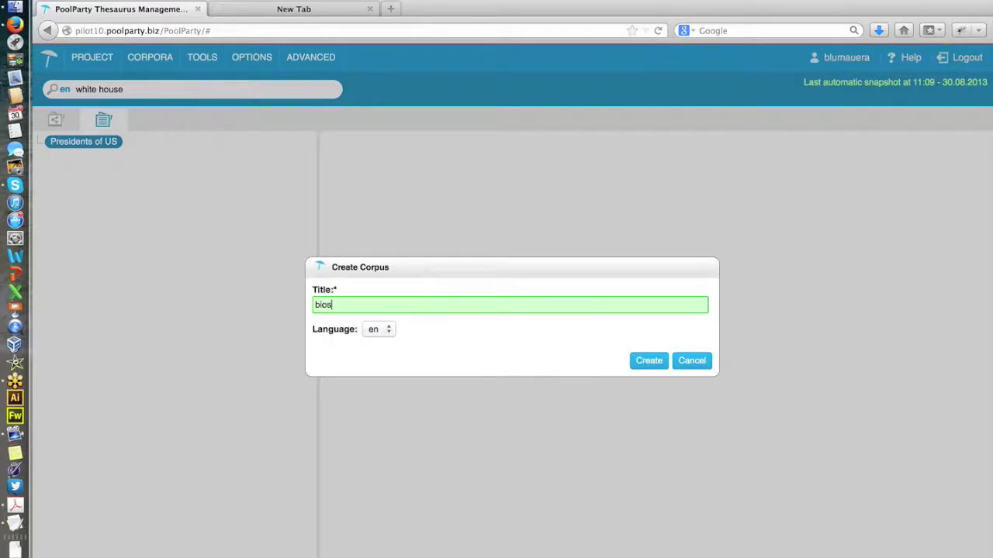
pyautogui.press('BackSpace')
pyautogui.press('Return')
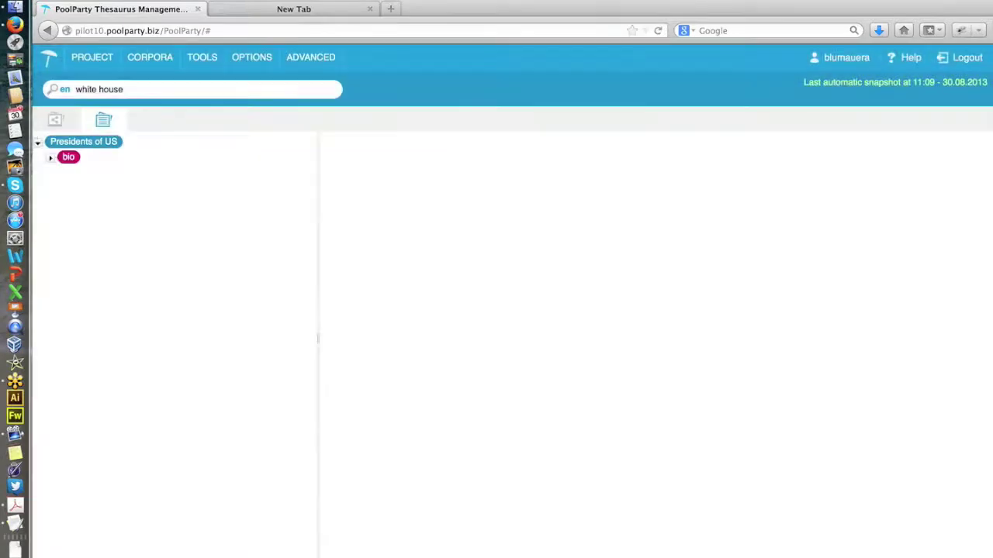
# Step: Upload all the PDF files from the presidents folder to the bio corpus
pyautogui.rightClick(69, 157)
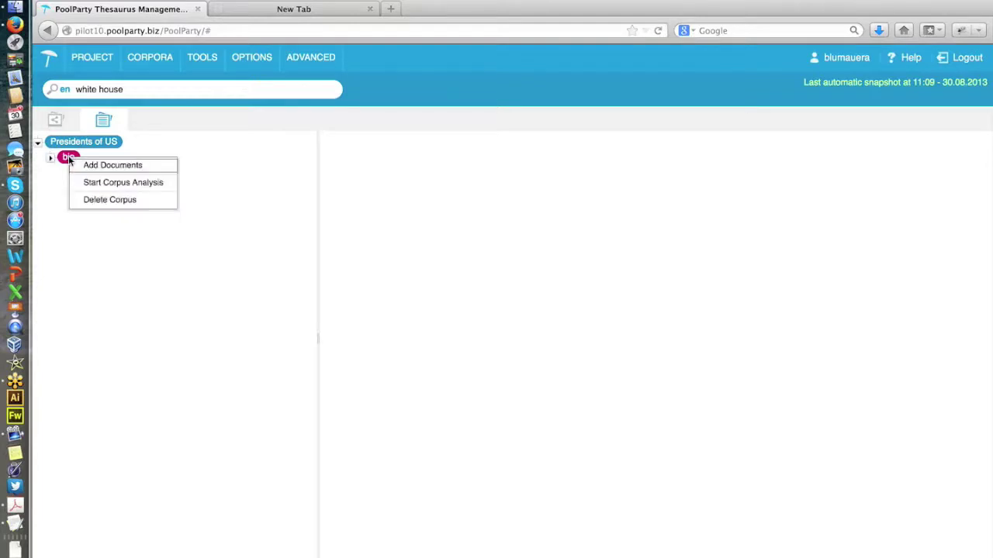
pyautogui.click(101, 165)
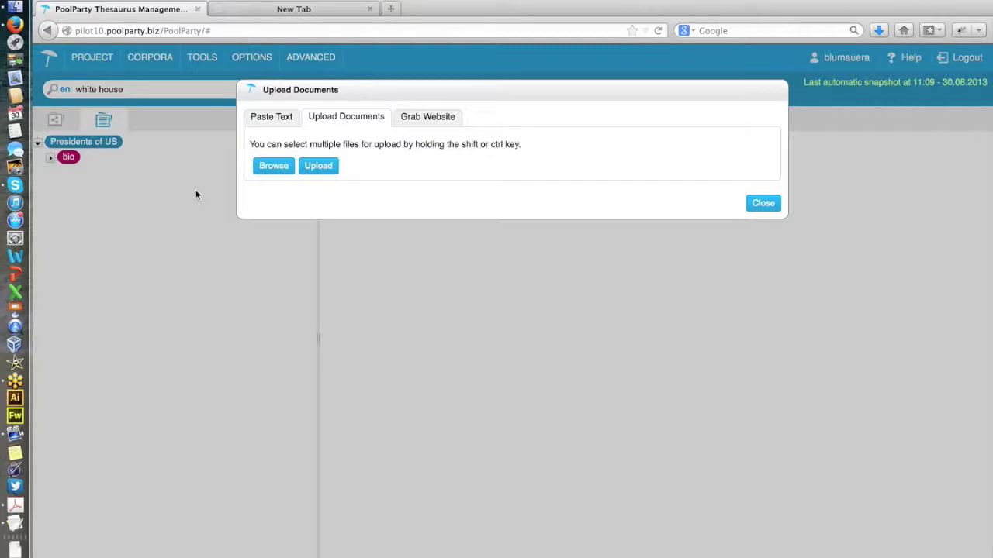
pyautogui.click(274, 166)
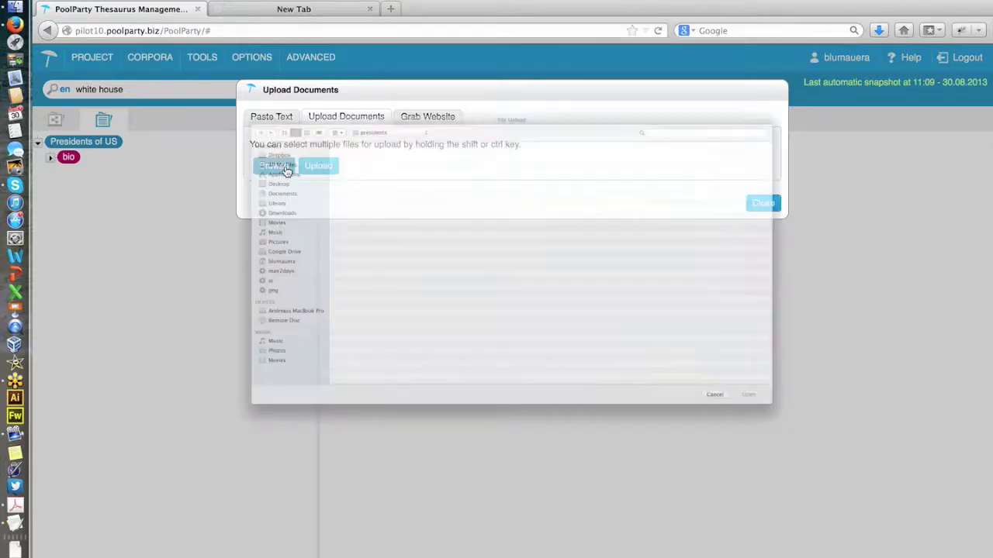
pyautogui.click(323, 82)
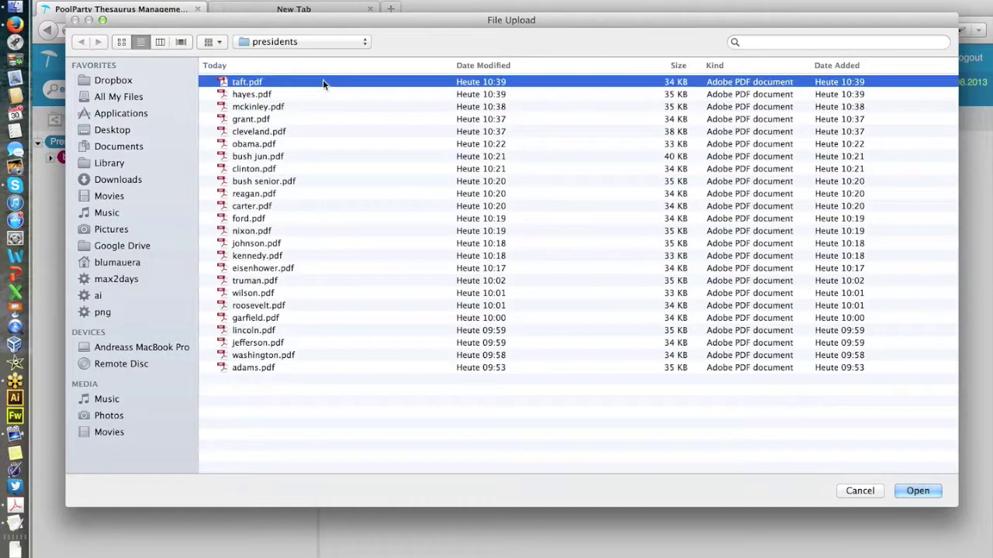
pyautogui.press('super+a')
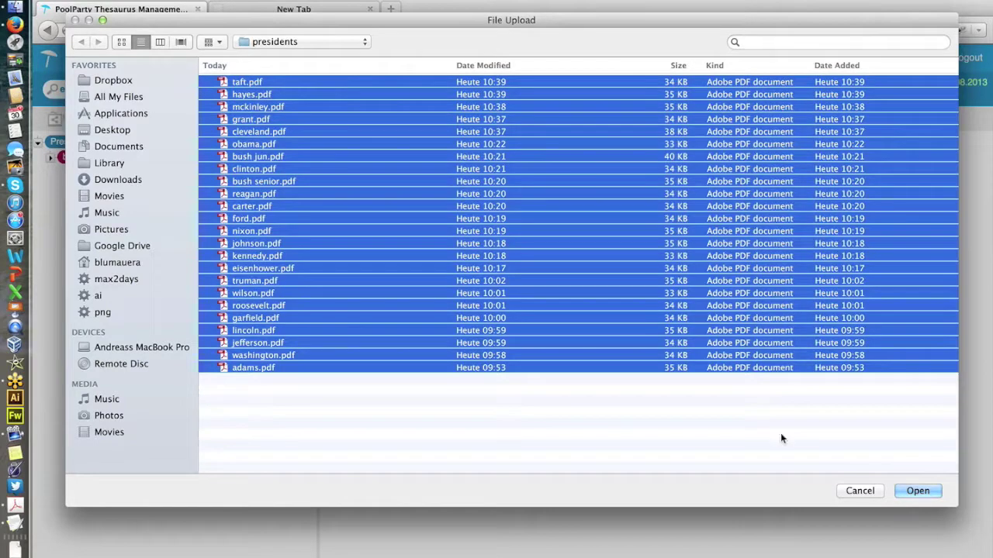
pyautogui.click(917, 491)
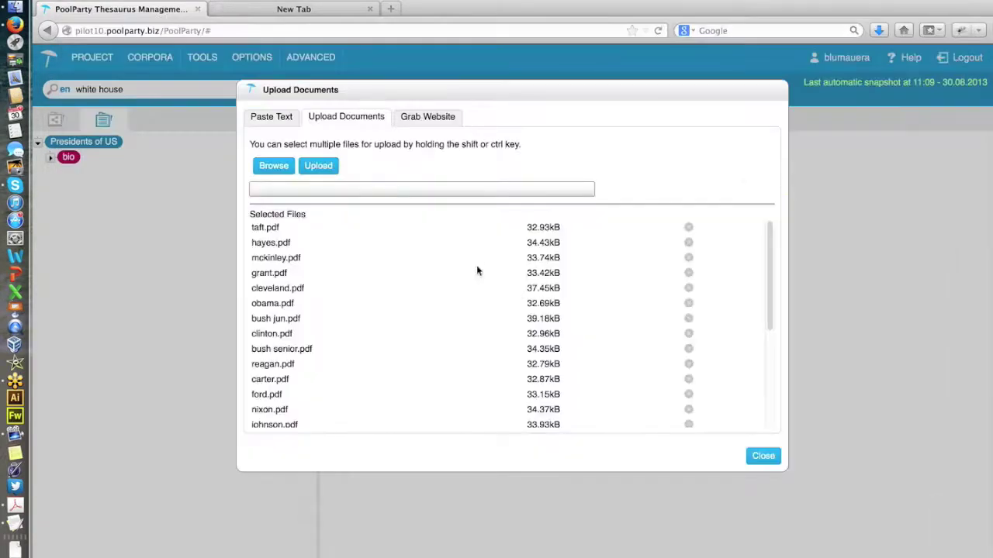
pyautogui.click(324, 169)
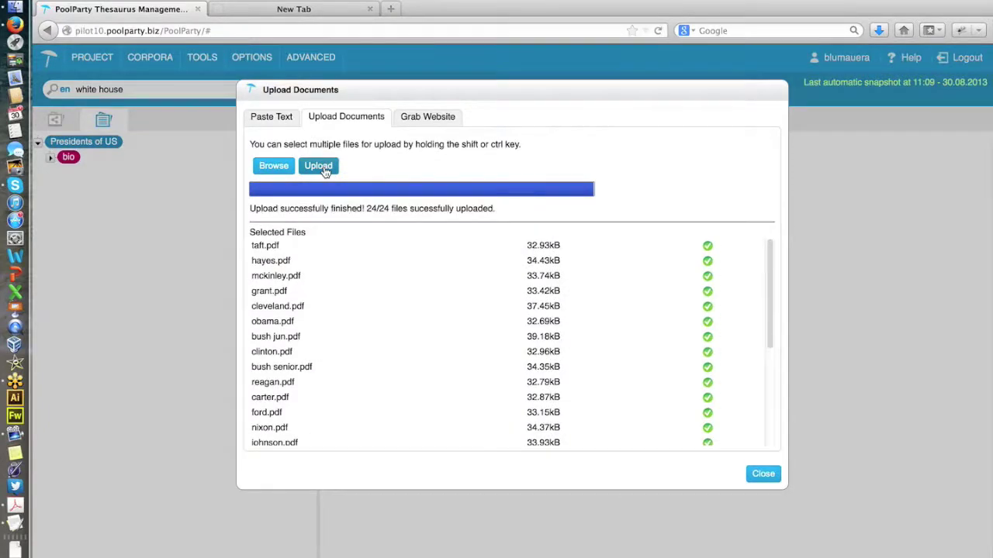
pyautogui.click(757, 474)
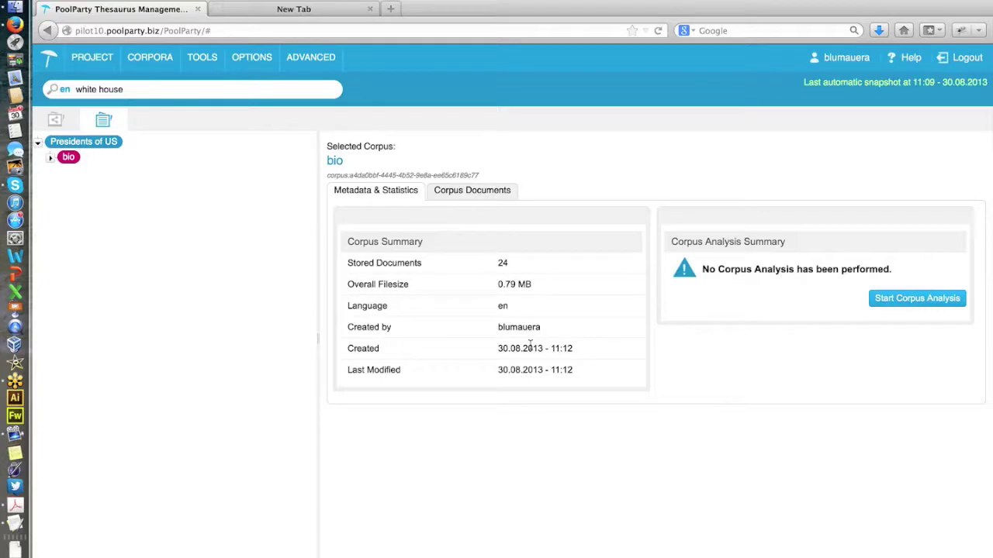
# Step: Run the corpus analysis on the bio corpus and list its documents
pyautogui.click(911, 306)
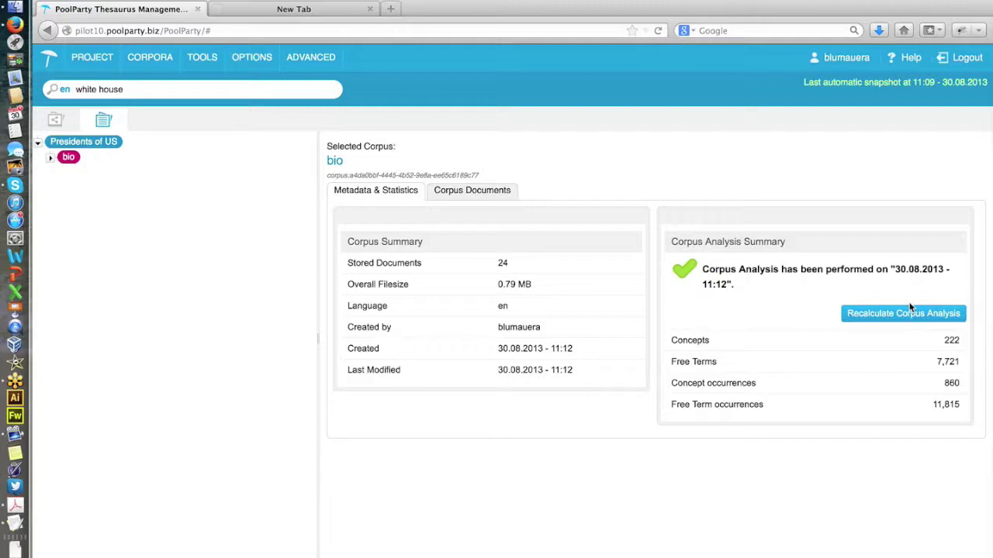
pyautogui.click(501, 196)
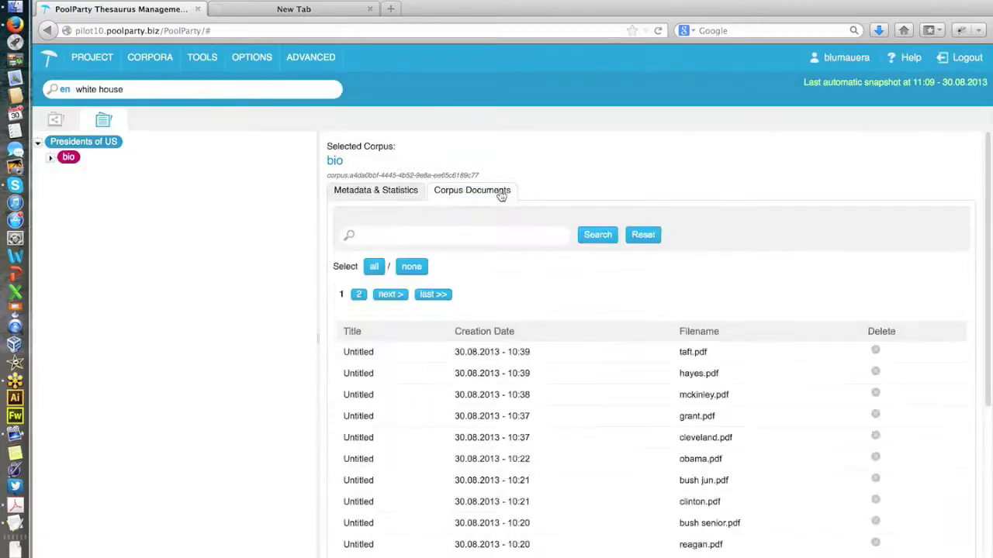
pyautogui.scroll(-5, 501, 195)
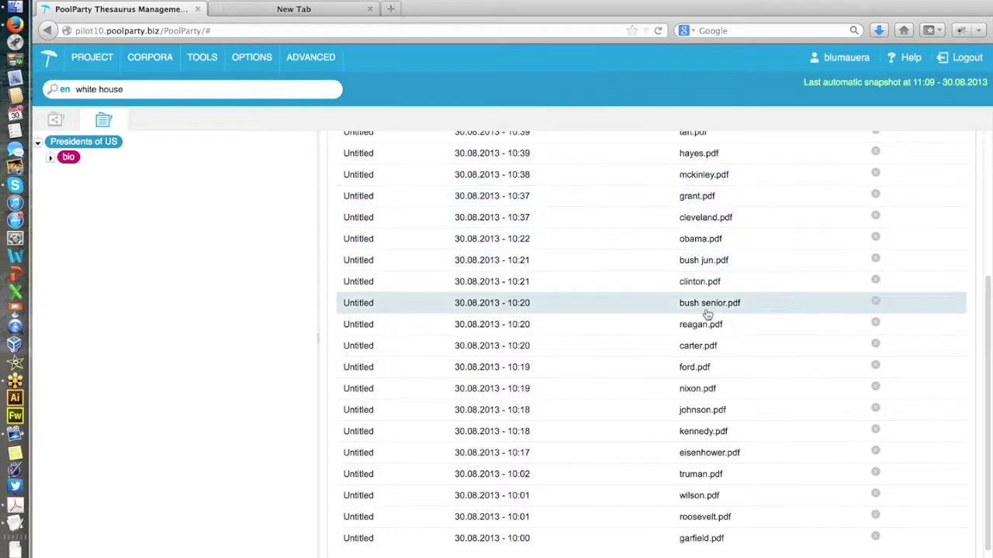
# Step: Open the details of kennedy.pdf and examine the thesaurus concepts highlighted throughout its text
pyautogui.click(703, 431)
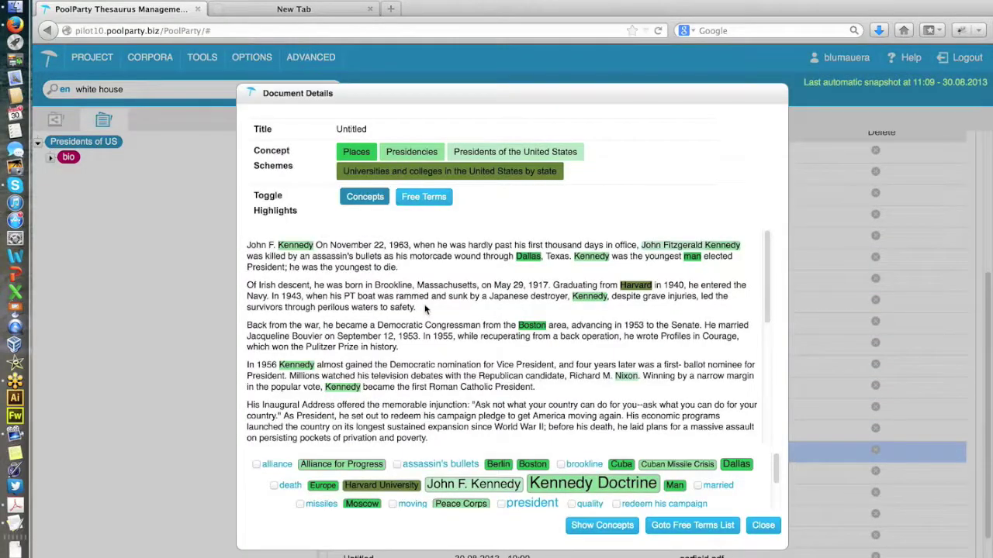
pyautogui.scroll(-3, 424, 309)
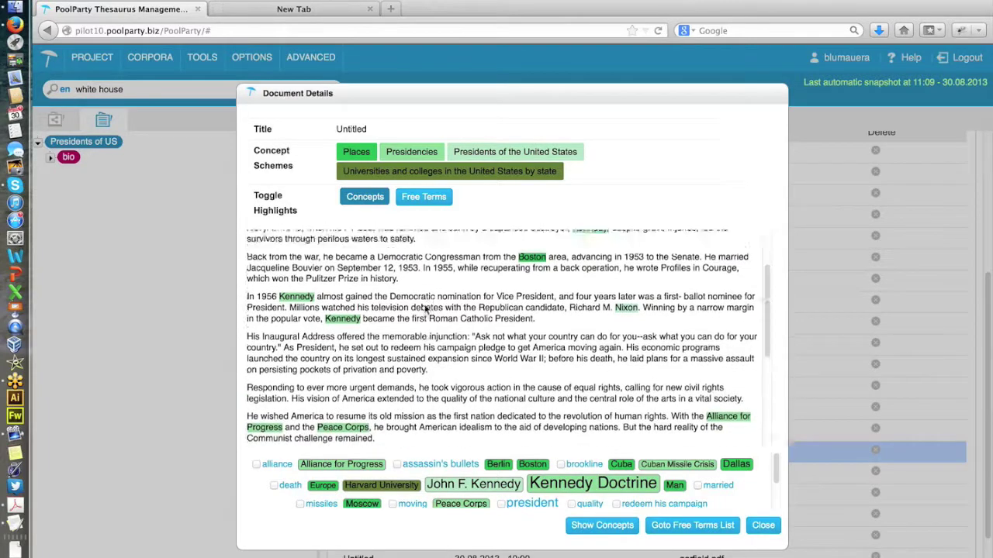
pyautogui.scroll(3, 424, 308)
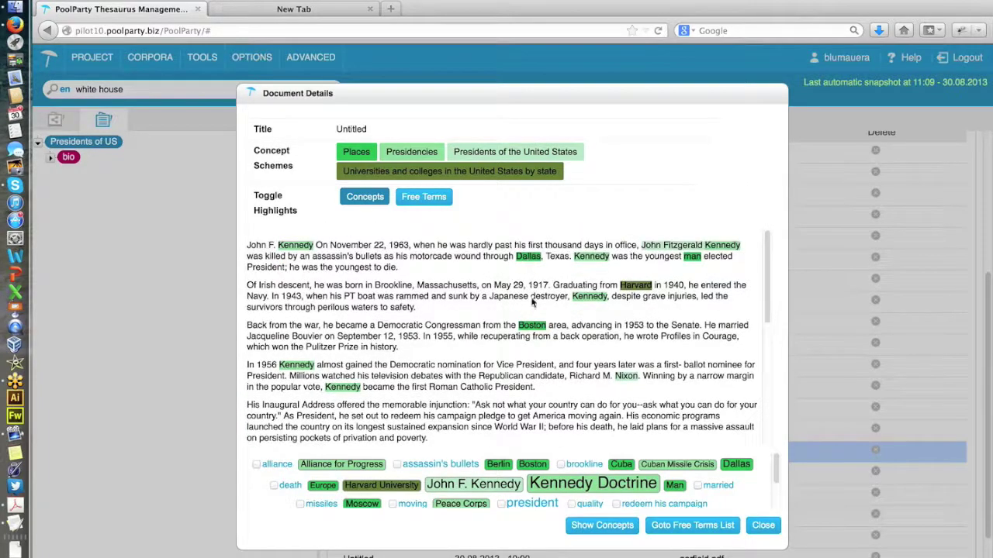
pyautogui.scroll(-5, 532, 328)
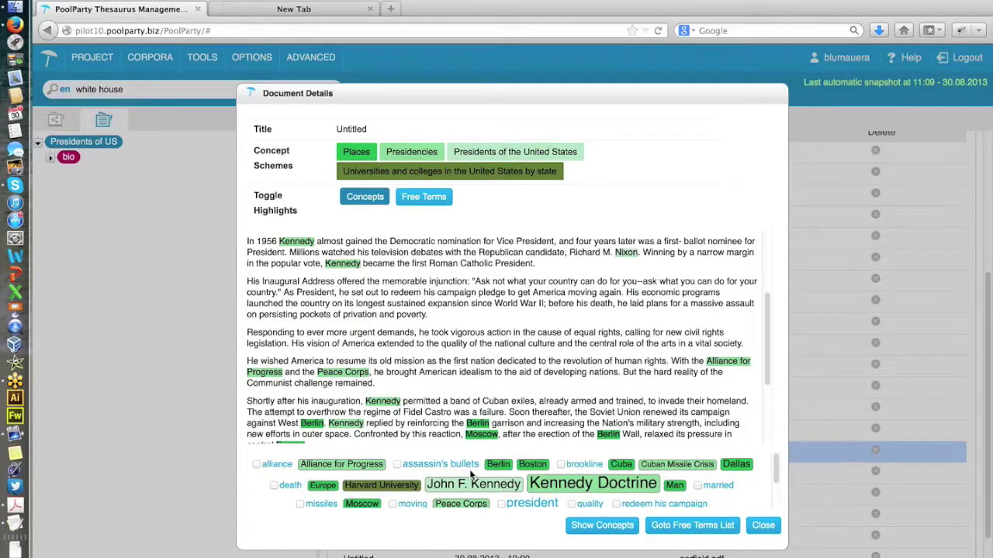
pyautogui.scroll(3, 493, 335)
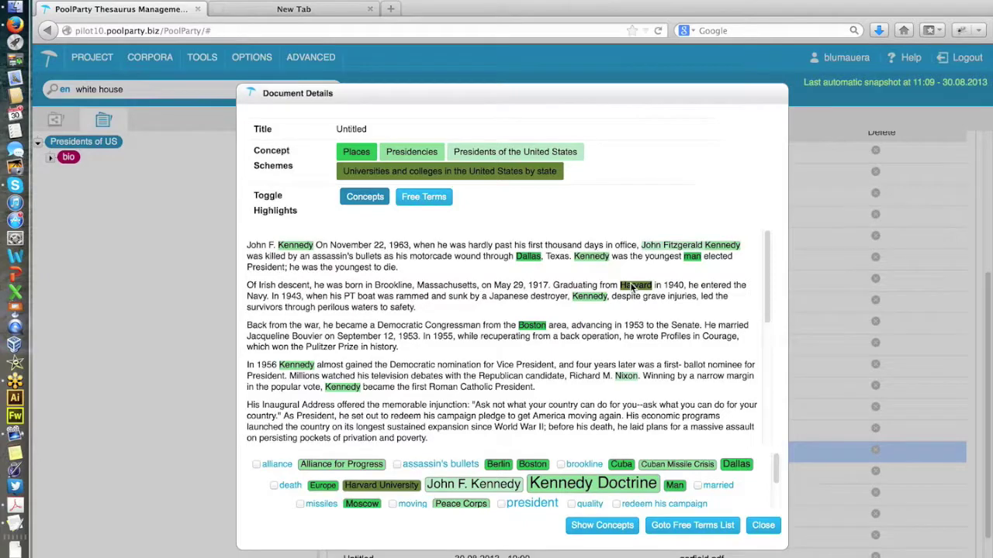
pyautogui.scroll(-4, 598, 347)
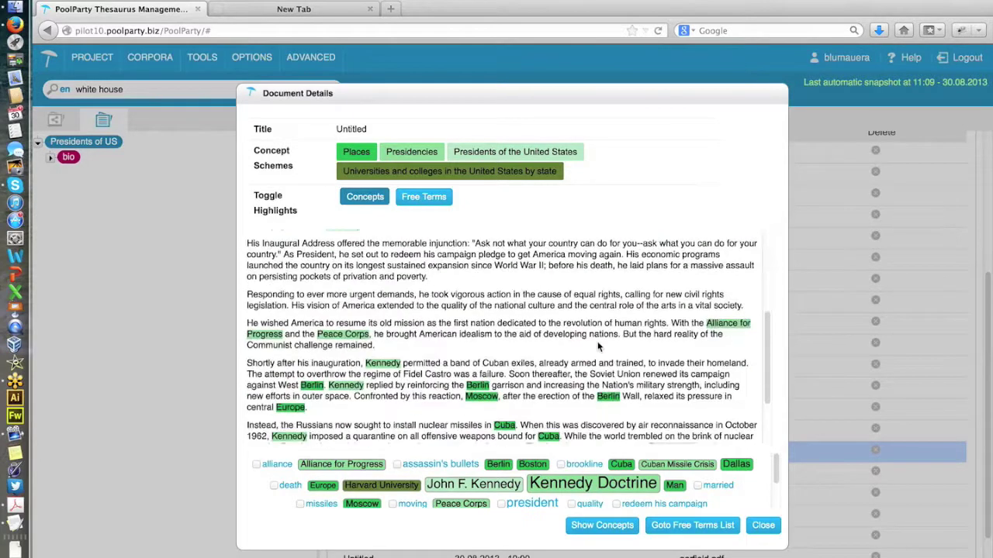
pyautogui.scroll(-2, 598, 347)
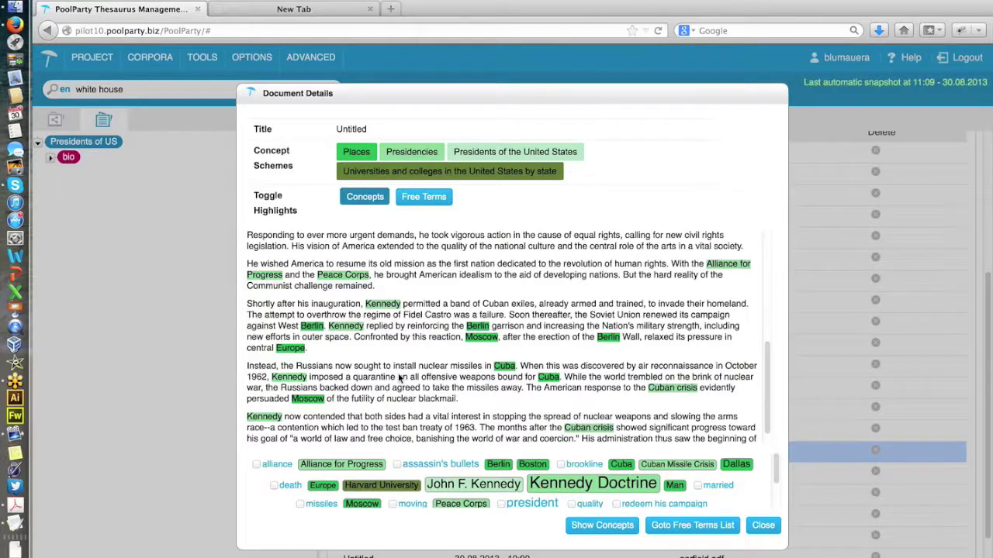
pyautogui.scroll(-1, 398, 373)
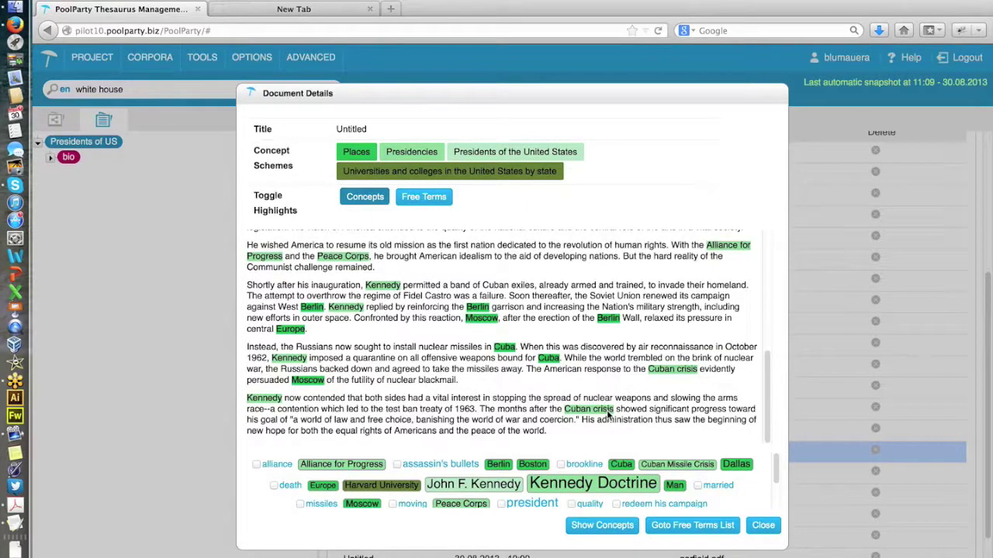
# Step: Compare the free-term and concept highlights in the kennedy.pdf text by toggling each of them, and close the document details
pyautogui.click(435, 196)
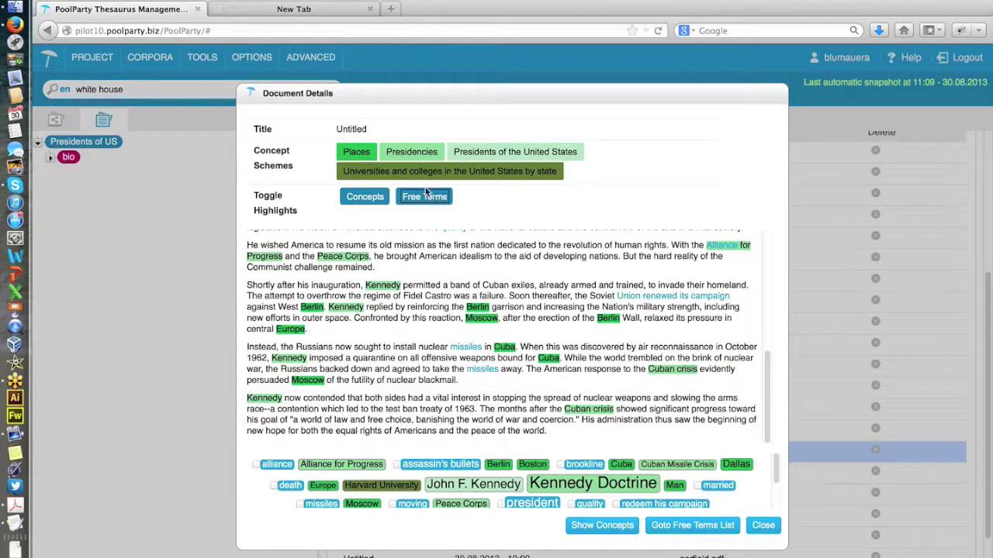
pyautogui.click(365, 197)
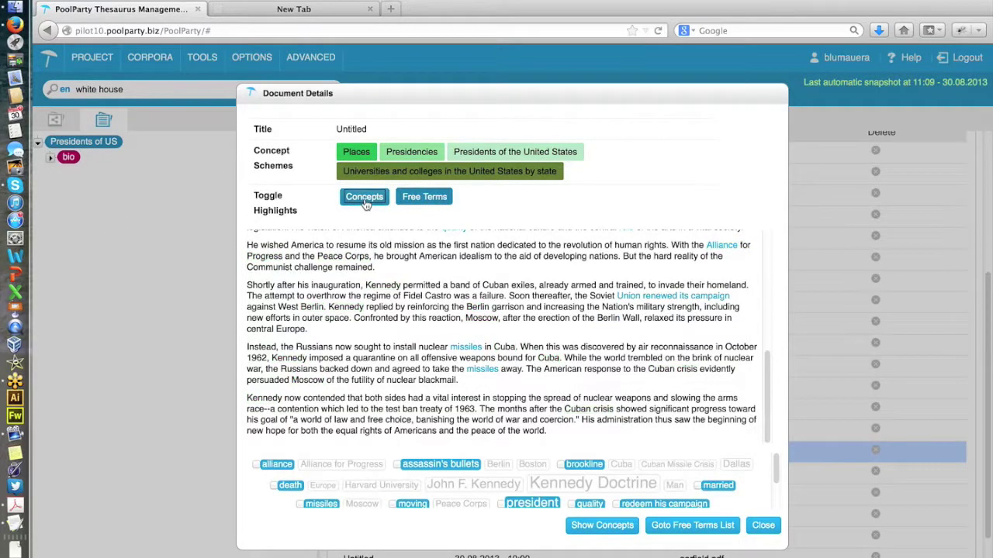
pyautogui.click(366, 201)
pyautogui.click(423, 198)
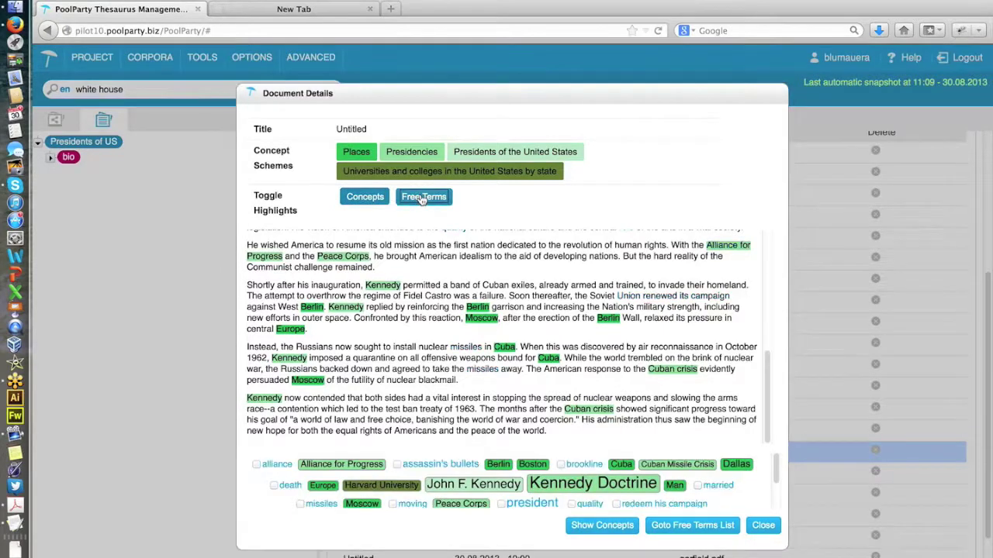
pyautogui.click(423, 199)
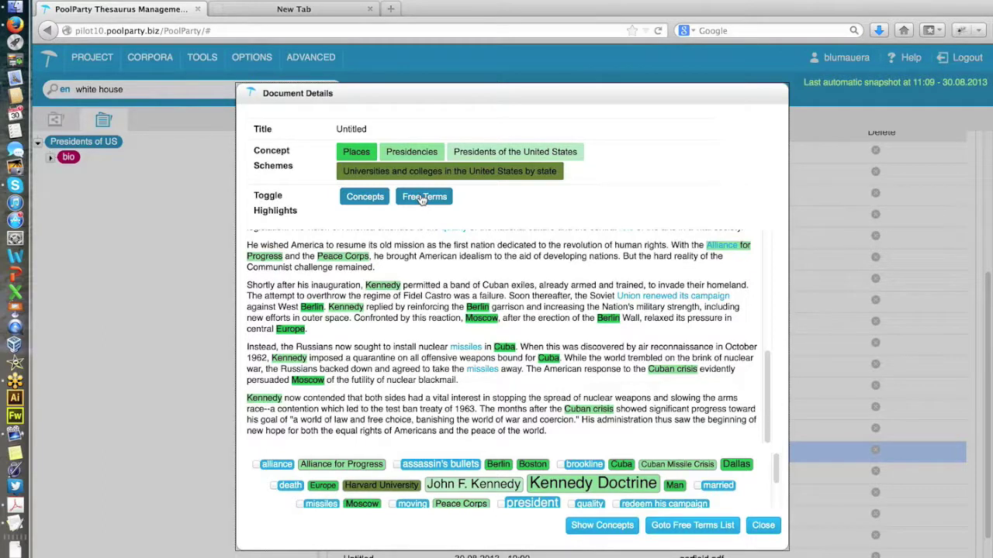
pyautogui.click(763, 526)
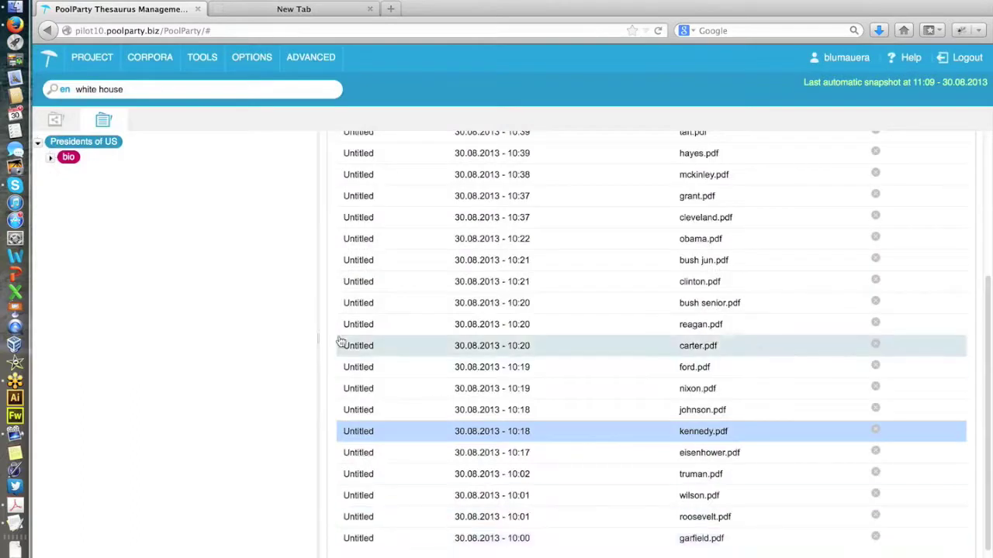
# Step: View the extracted concepts of the bio corpus and dismiss the meeting reminder
pyautogui.click(49, 157)
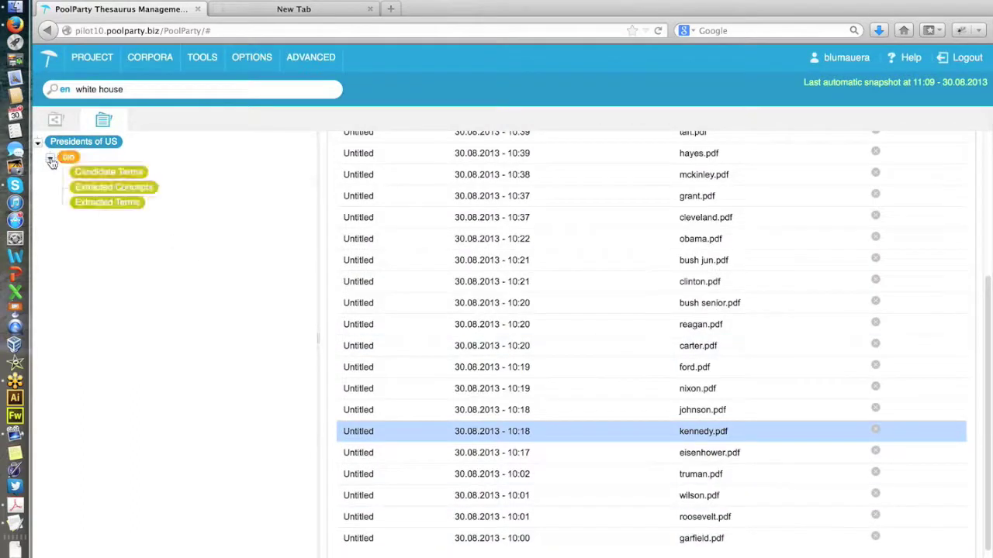
pyautogui.click(131, 191)
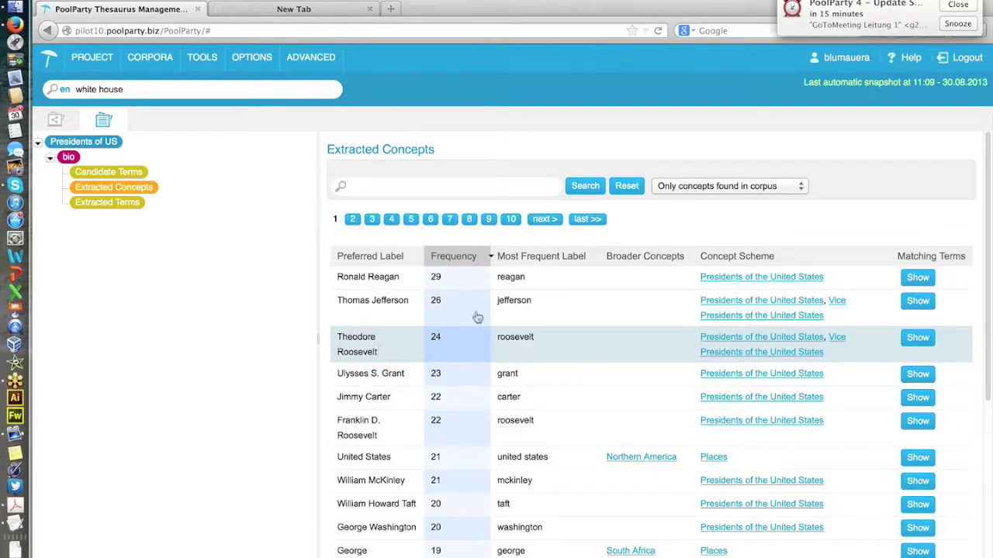
pyautogui.click(959, 5)
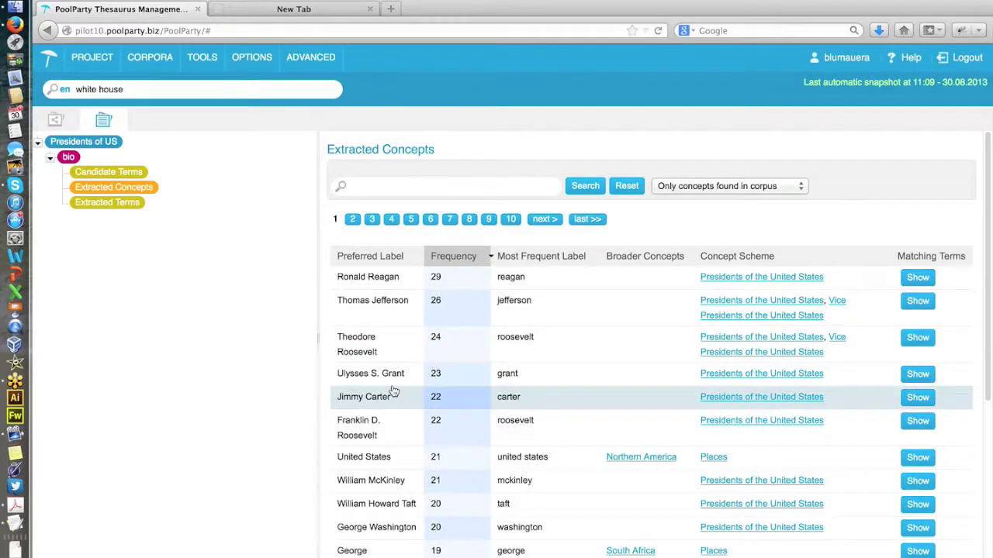
# Step: Star white house, world war, soviet union and world war ii among the bio corpus's extracted terms, and filter the list to starred terms
pyautogui.click(126, 208)
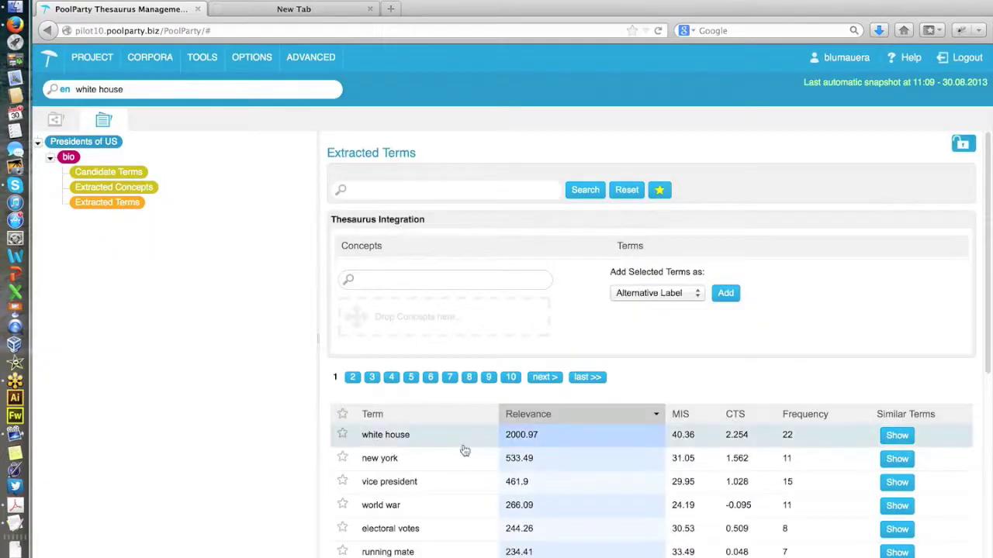
pyautogui.scroll(-5, 464, 451)
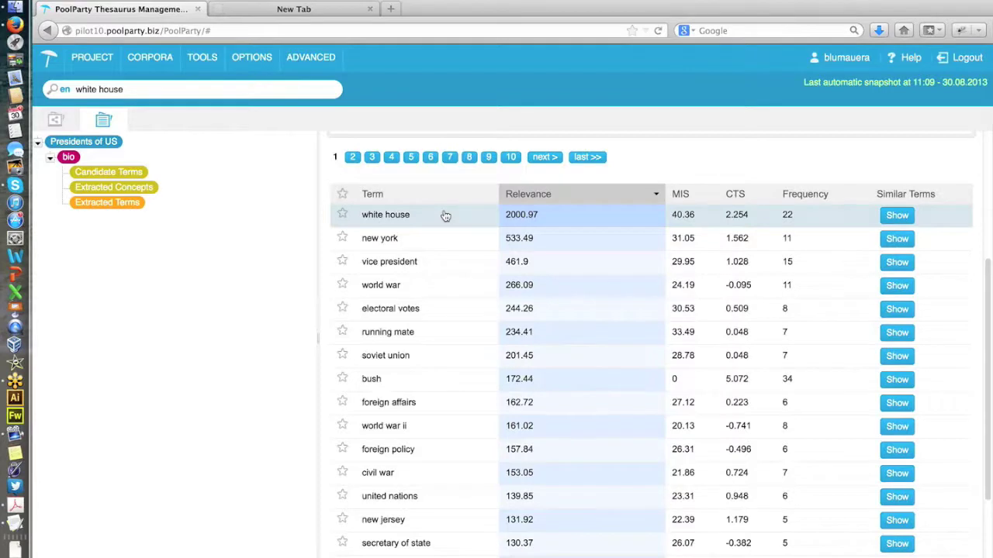
pyautogui.click(342, 215)
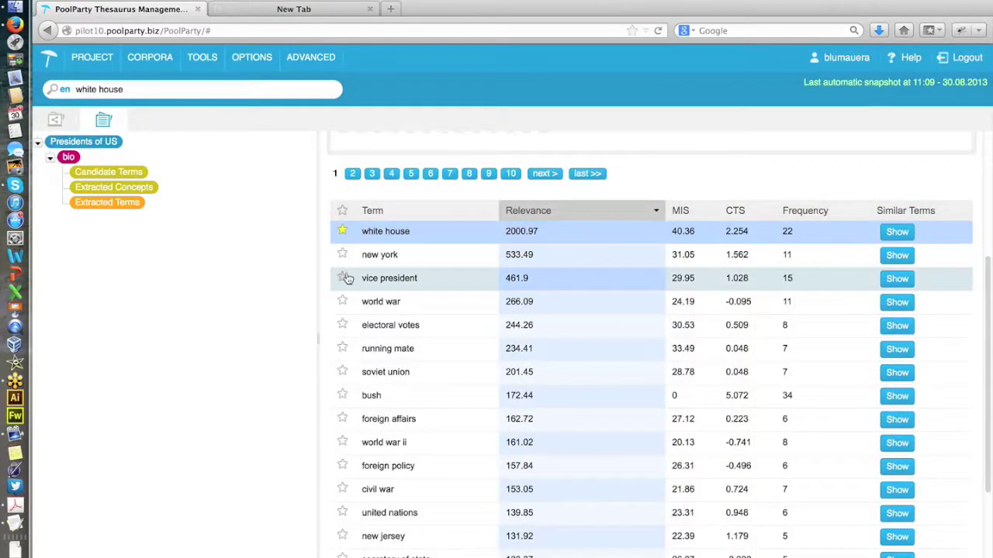
pyautogui.click(346, 305)
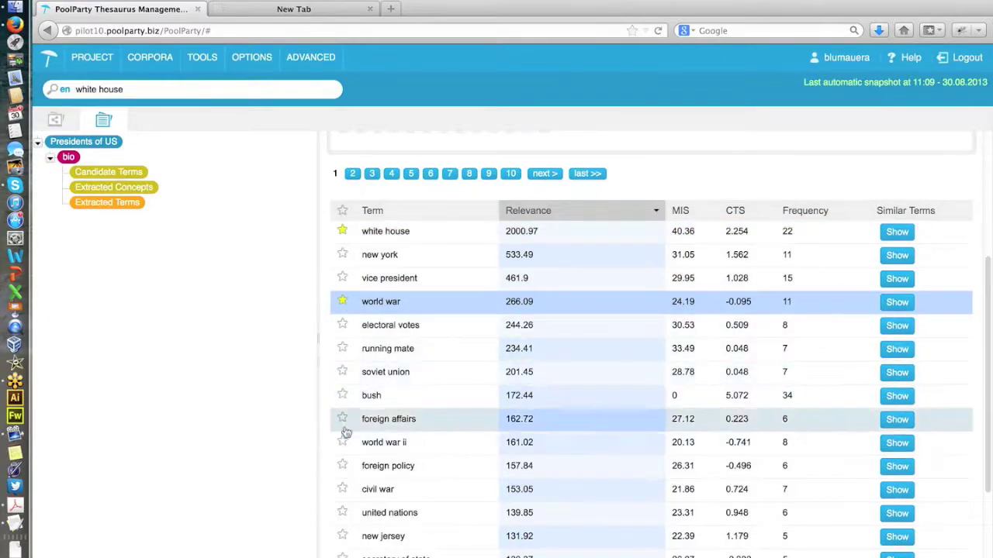
pyautogui.click(344, 380)
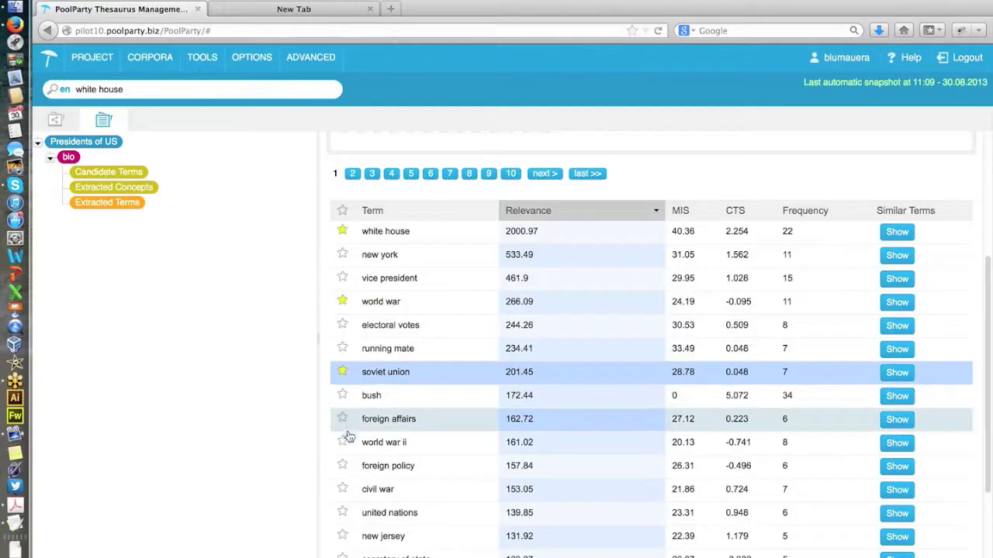
pyautogui.click(346, 444)
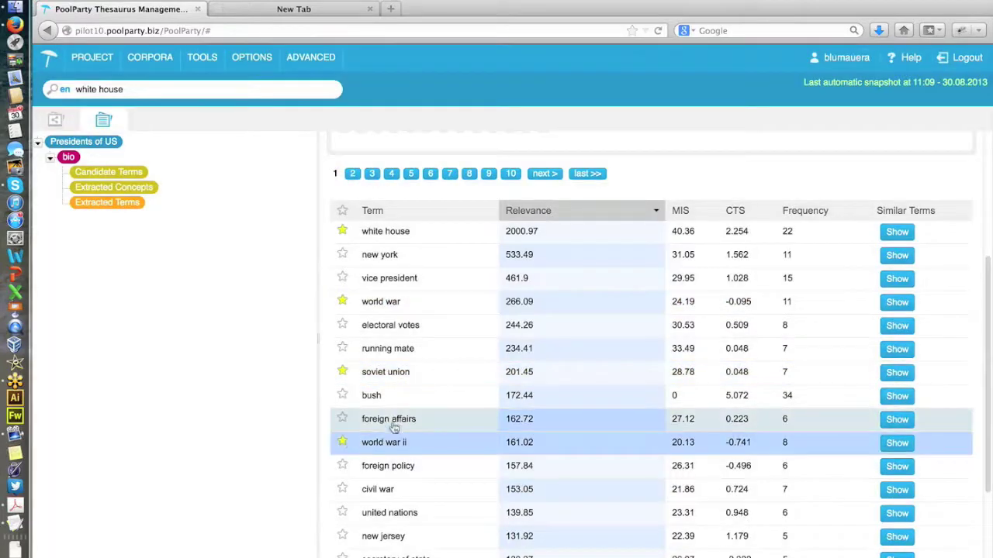
pyautogui.scroll(3, 396, 427)
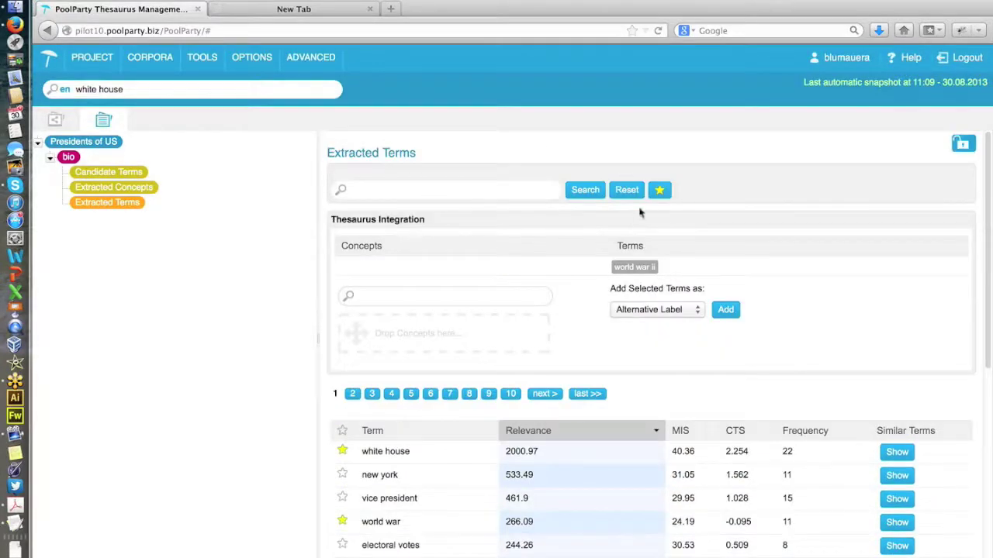
pyautogui.click(659, 191)
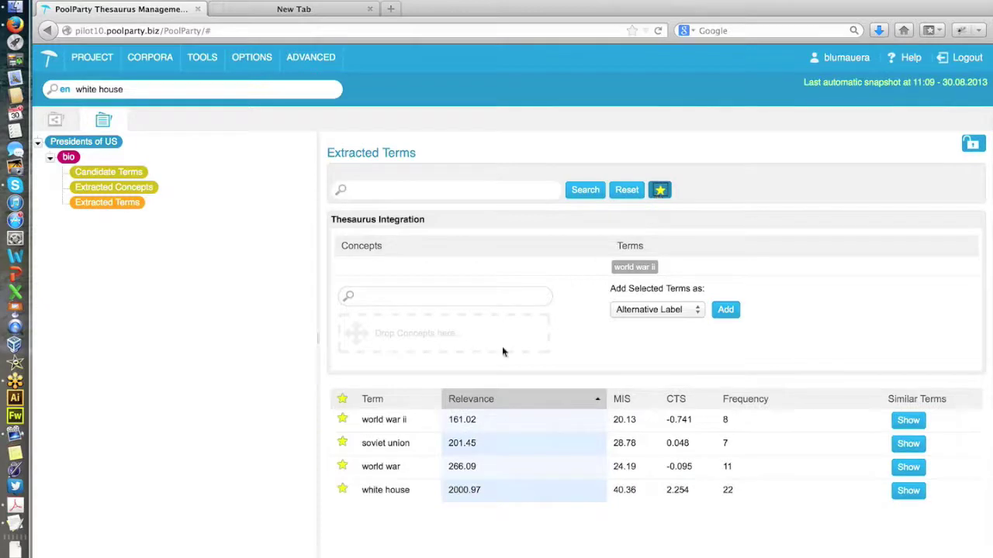
# Step: Add the extracted term white house to the thesaurus as a narrower concept of Washington, D. C
pyautogui.click(408, 498)
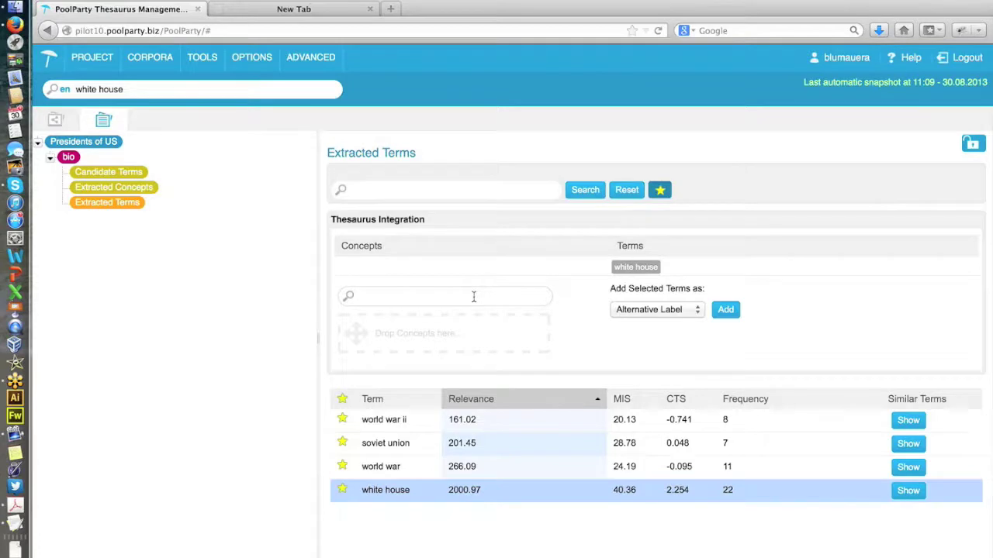
pyautogui.write('wash')
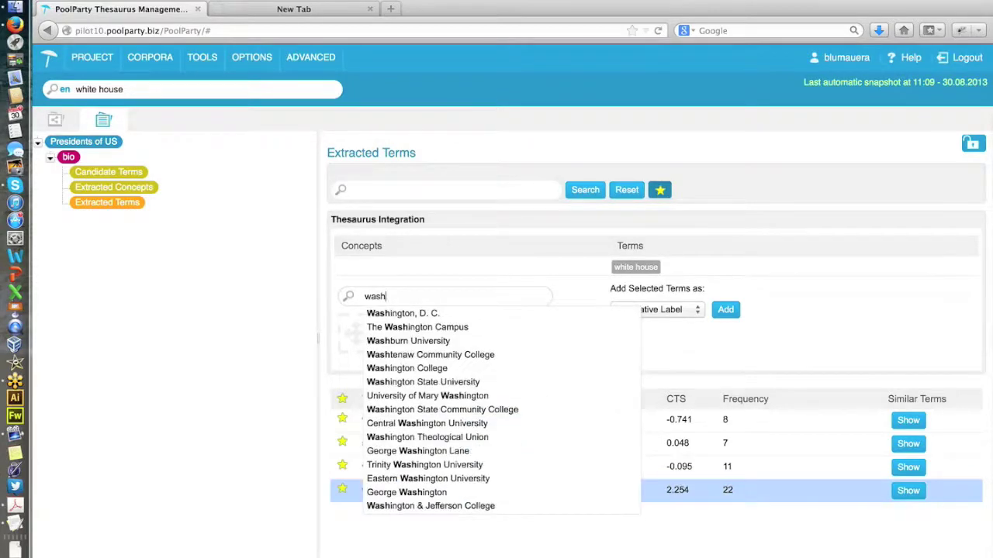
pyautogui.click(472, 313)
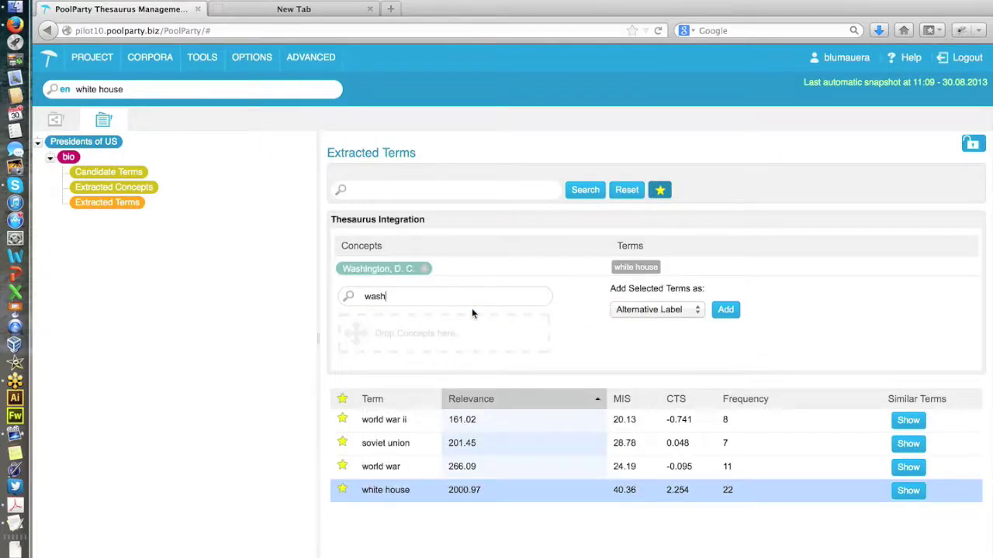
pyautogui.click(643, 310)
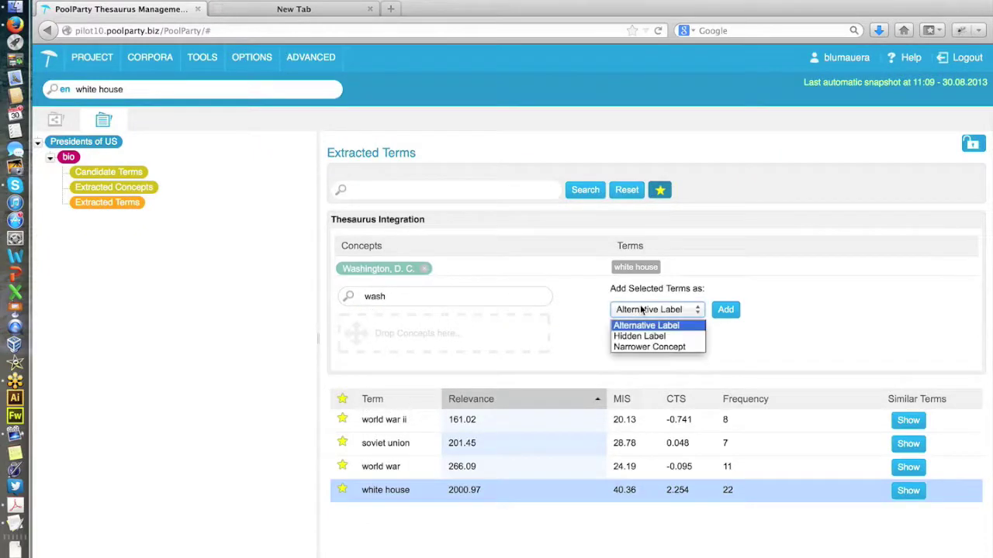
pyautogui.click(641, 347)
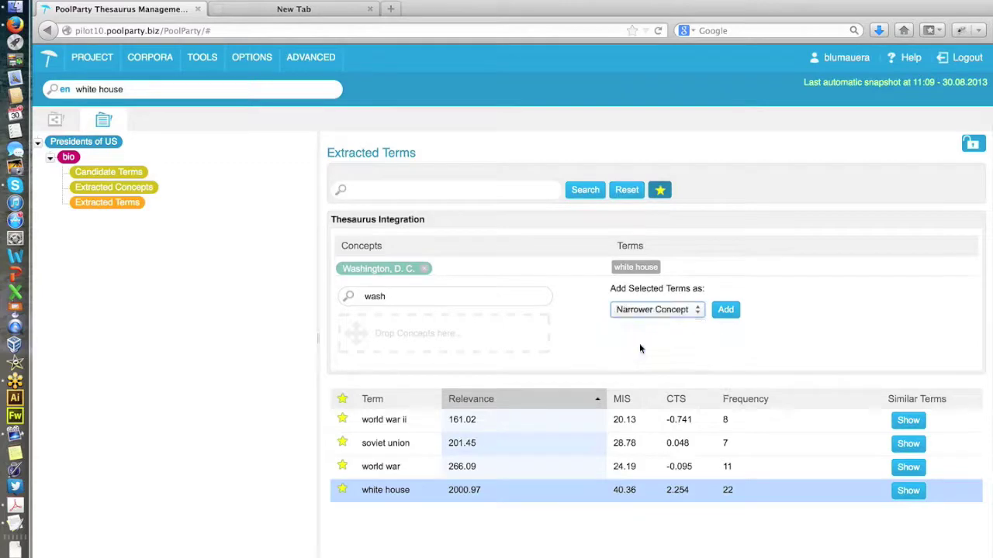
pyautogui.click(725, 311)
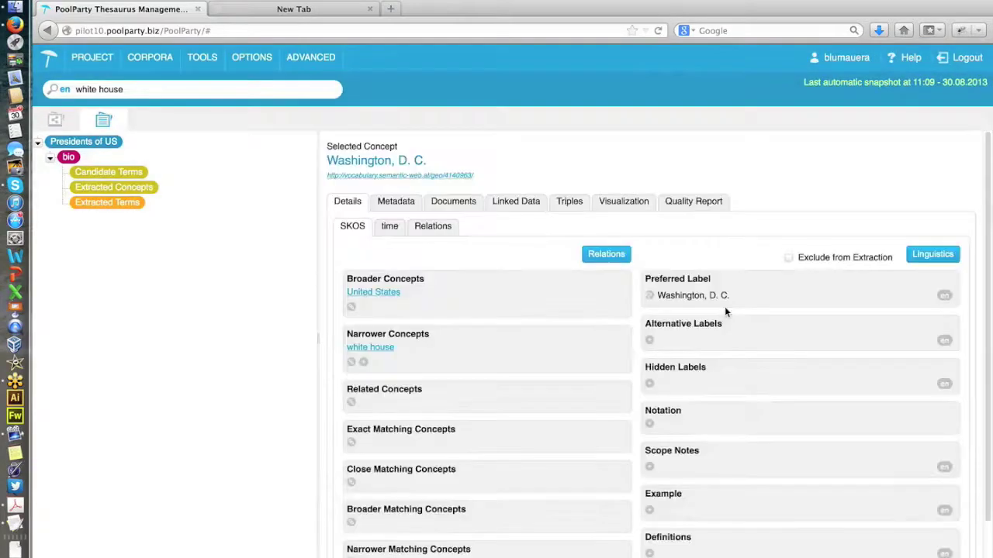